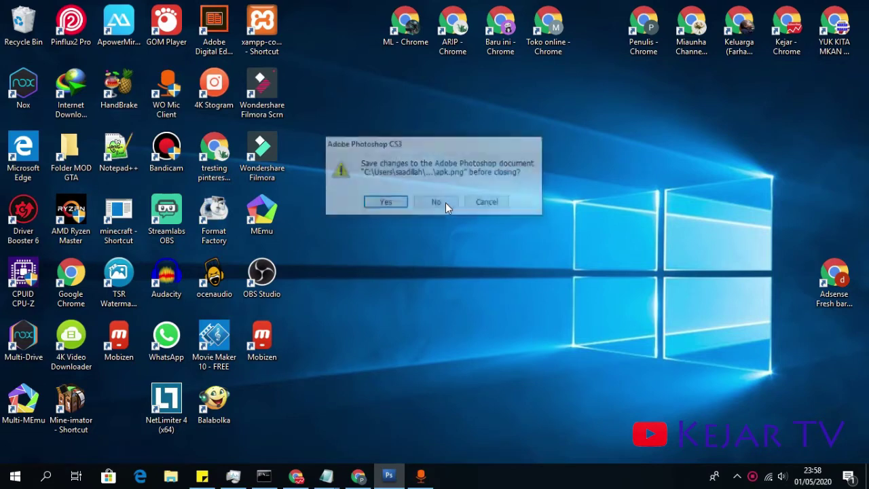
- Discard the Photoshop changes to apk.png and start a new 16:9 (Widescreen) project in Wondershare Filmora
{"action": "left_click", "coordinate": [436, 202]}
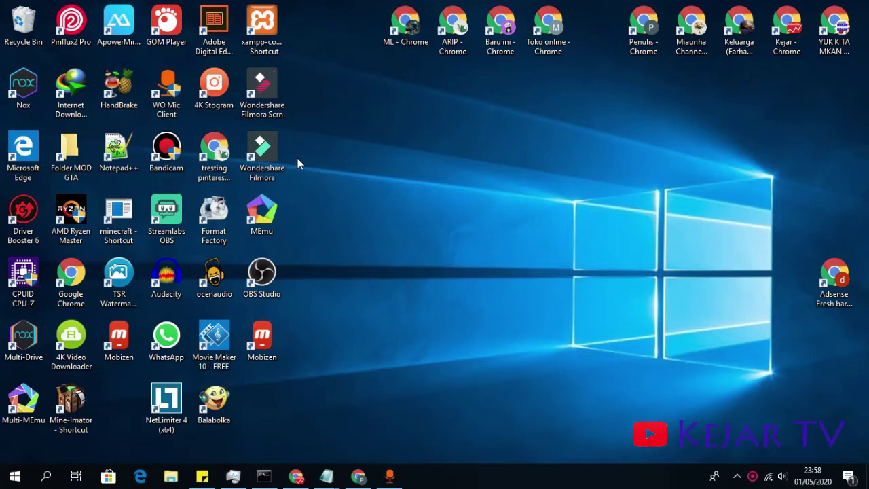
{"action": "double_click", "coordinate": [263, 151]}
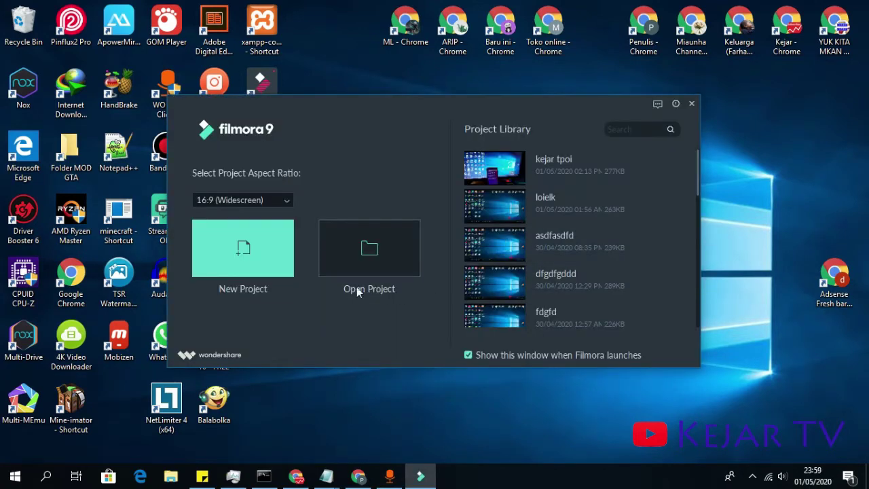
{"action": "left_click", "coordinate": [284, 265]}
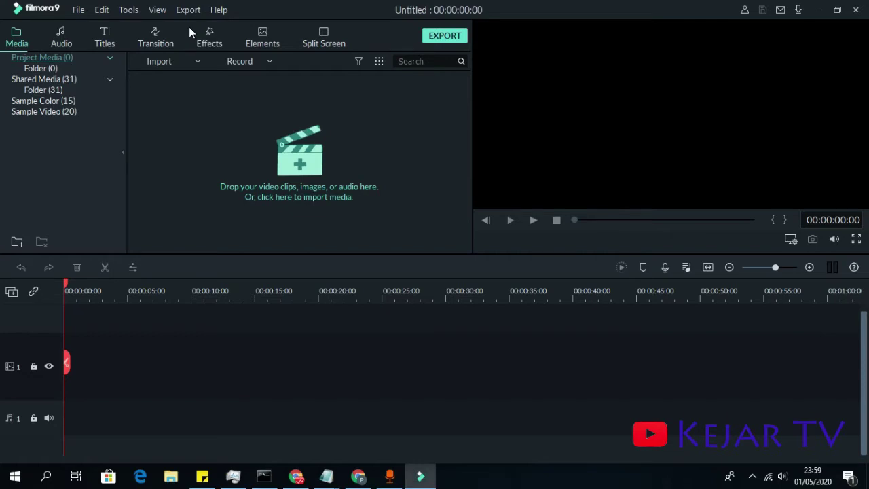
- Import all images from the file edittt folder in Pictures into the project media
{"action": "left_click", "coordinate": [312, 168]}
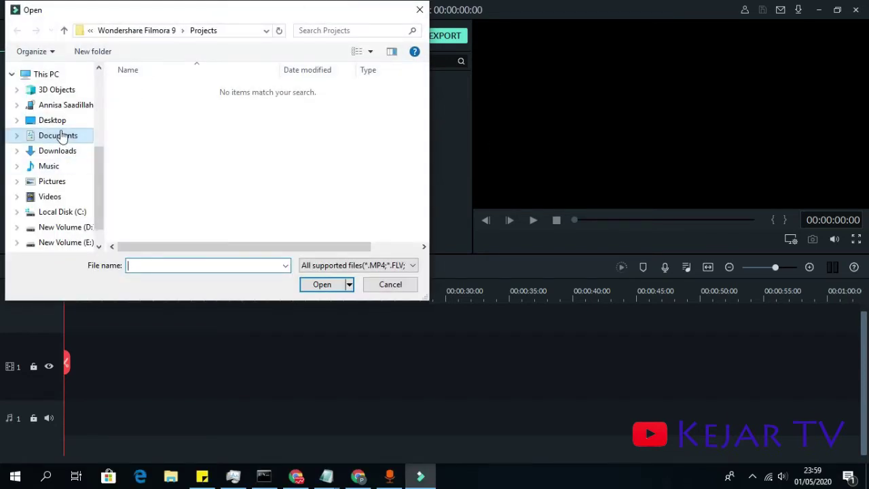
{"action": "left_click", "coordinate": [70, 183]}
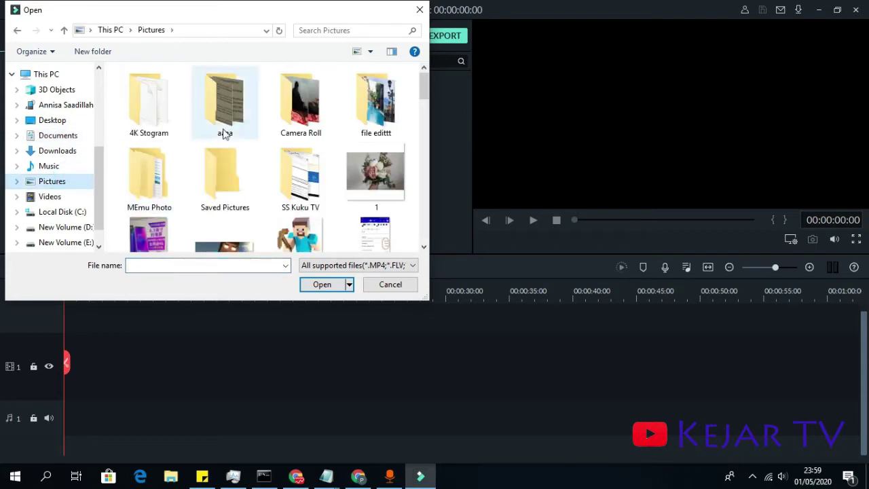
{"action": "double_click", "coordinate": [390, 100]}
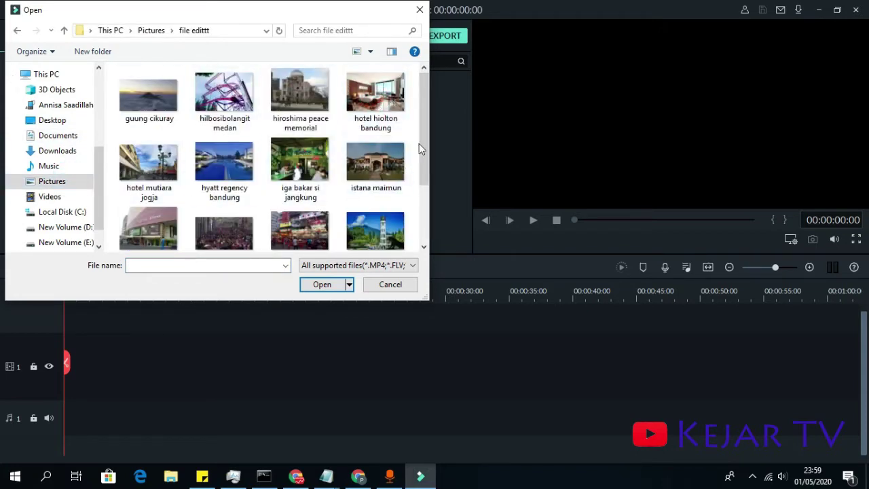
{"action": "left_click", "coordinate": [166, 89]}
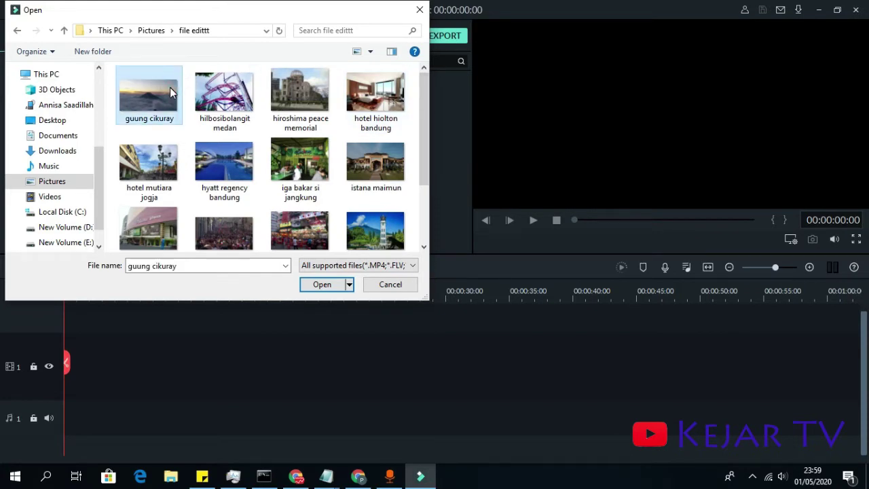
{"action": "key", "text": "ctrl+a"}
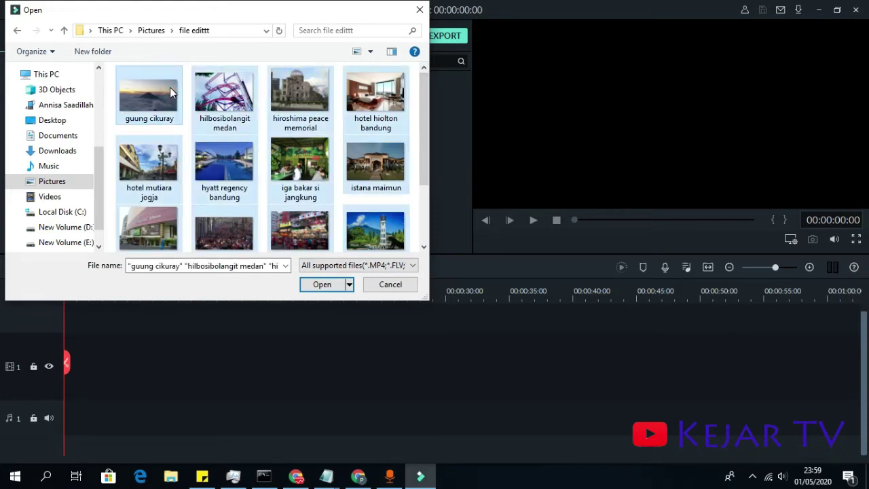
{"action": "left_click", "coordinate": [324, 284]}
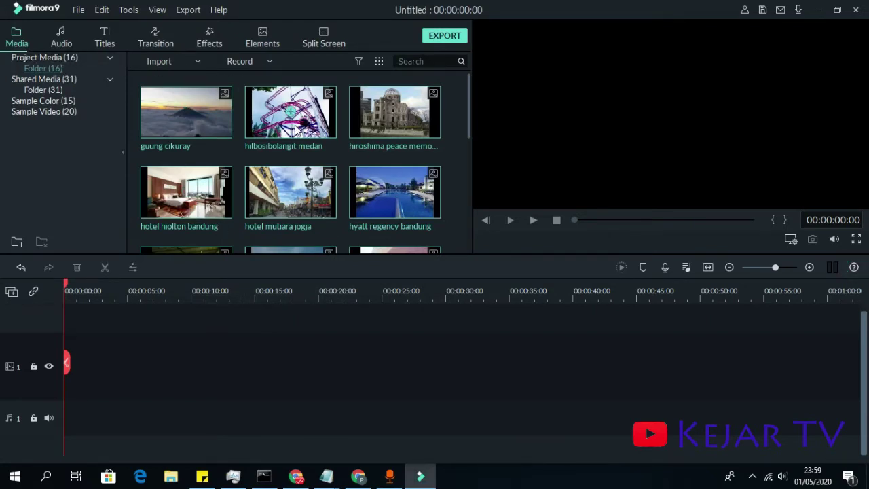
- Place all the imported images on video track 1, starting at the beginning of the timeline
{"action": "left_click_drag", "start_coordinate": [316, 124], "coordinate": [218, 256]}
{"action": "left_click_drag", "start_coordinate": [182, 305], "coordinate": [68, 351]}
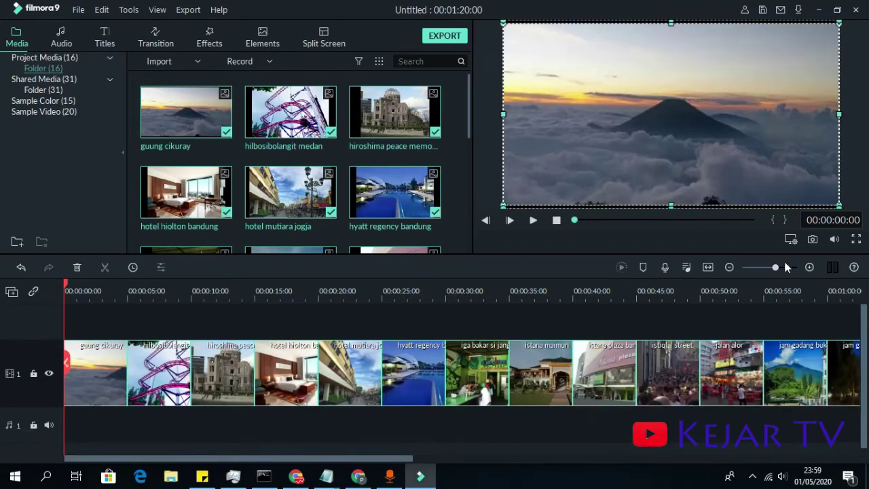
{"action": "left_click_drag", "start_coordinate": [768, 268], "coordinate": [775, 268]}
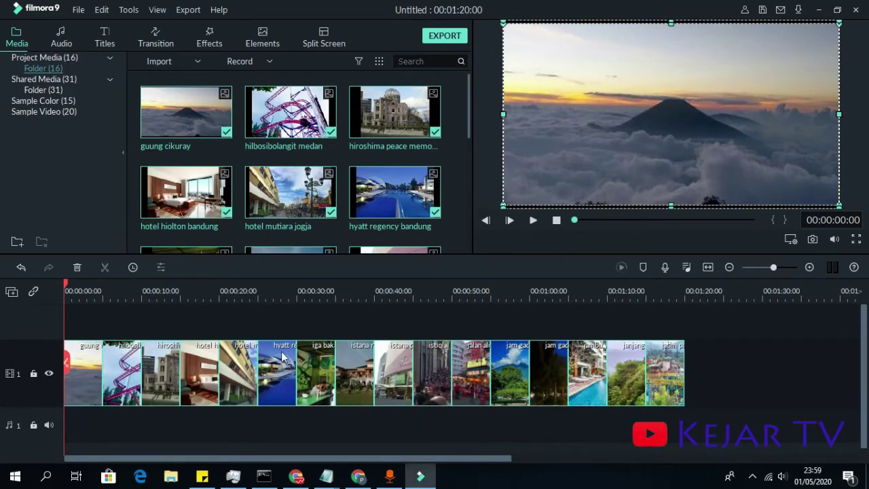
{"action": "left_click", "coordinate": [212, 327]}
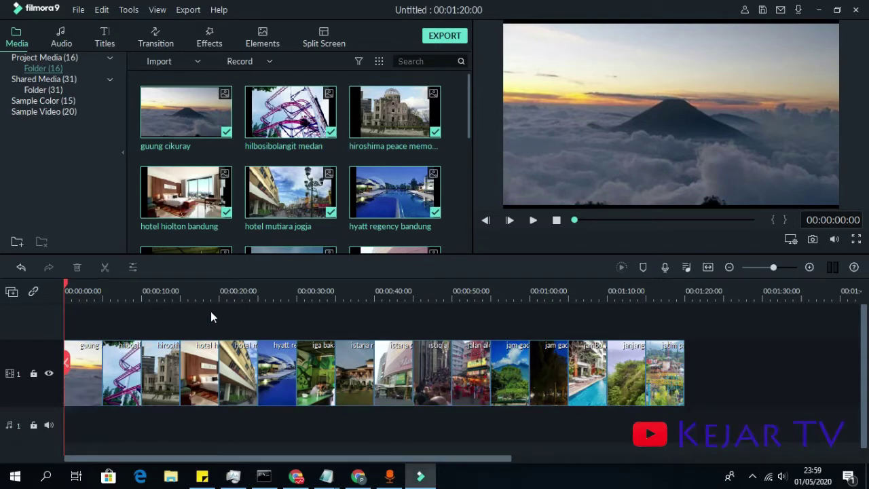
- Try the Boom! motion on the first clip, guung cikuray, and apply Bounce to zoom in 1 instead
{"action": "double_click", "coordinate": [84, 374]}
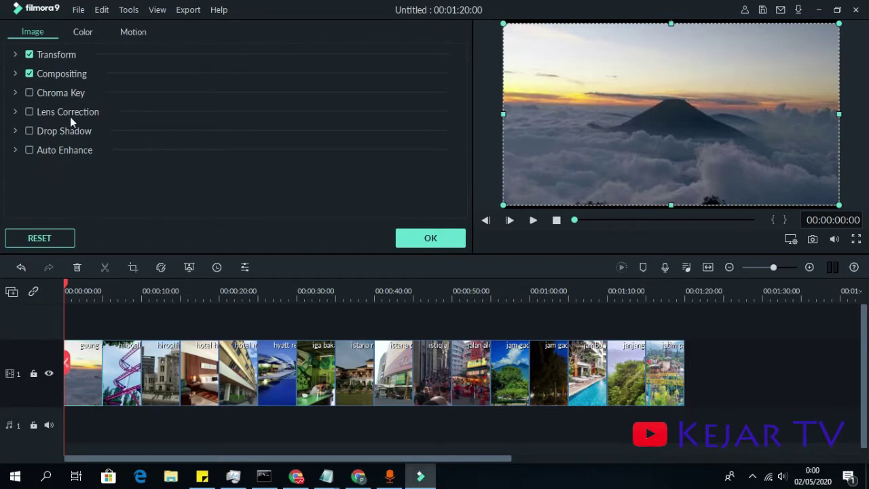
{"action": "left_click", "coordinate": [145, 30]}
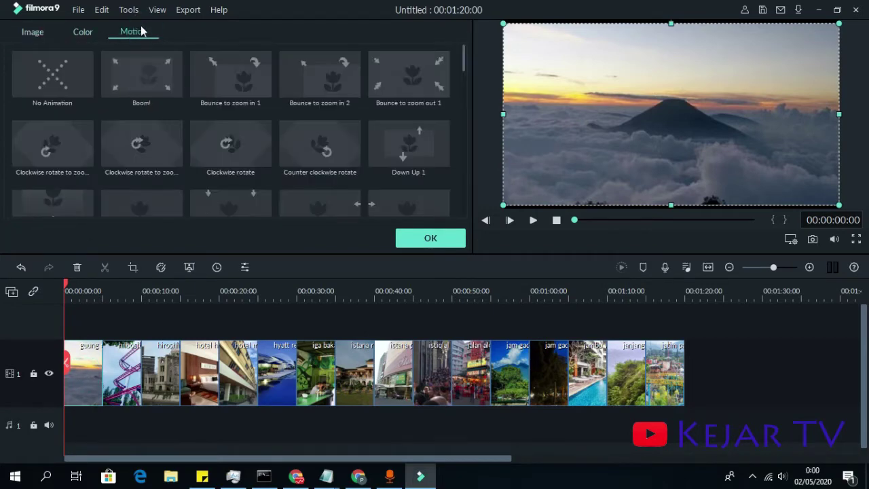
{"action": "left_click", "coordinate": [167, 71]}
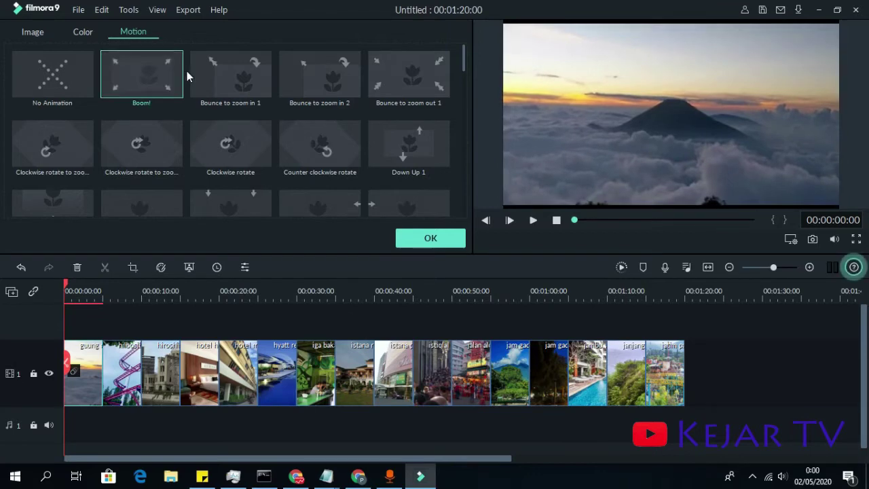
{"action": "left_click", "coordinate": [233, 83]}
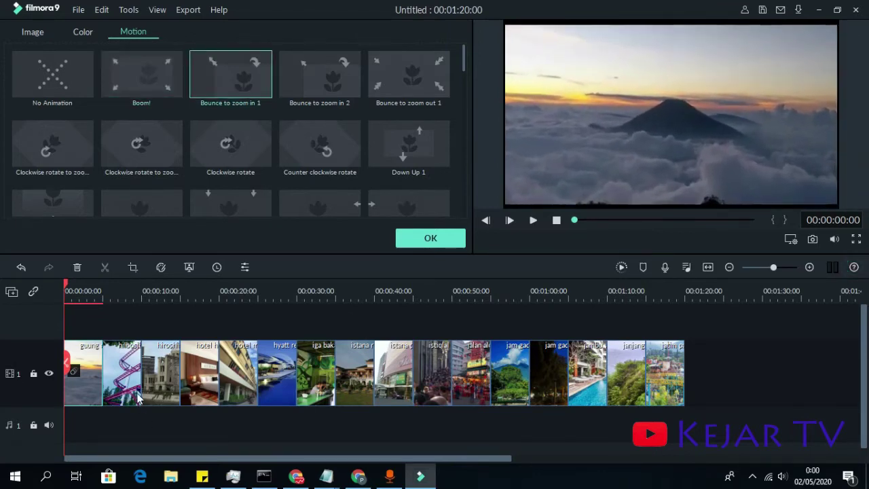
- Apply the Counter clockwise rotate motion to the roller coaster clip and Bounce to zoom in 2 to the Hiroshima memorial clip
{"action": "left_click", "coordinate": [139, 363]}
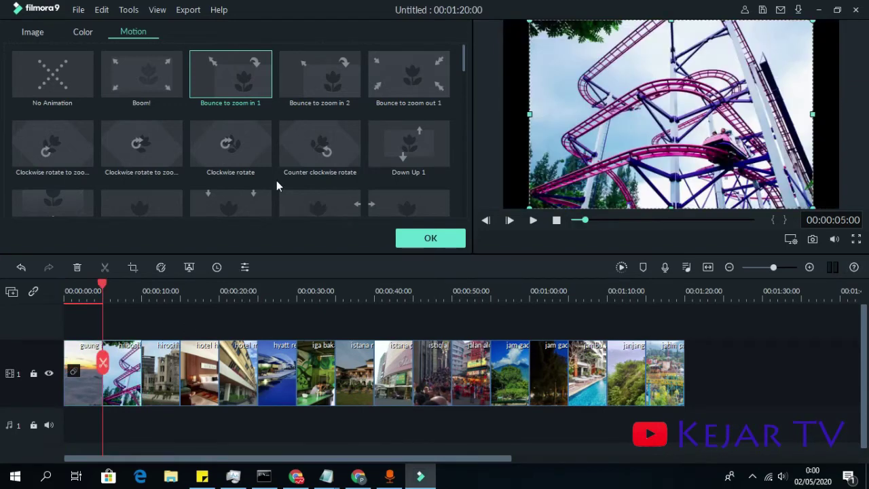
{"action": "left_click", "coordinate": [309, 141]}
{"action": "left_click_drag", "start_coordinate": [180, 350], "coordinate": [178, 353]}
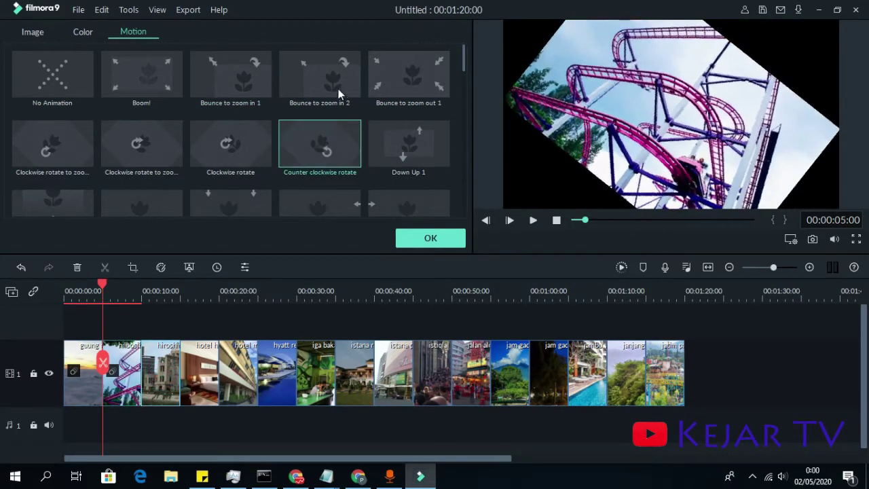
{"action": "left_click", "coordinate": [333, 85]}
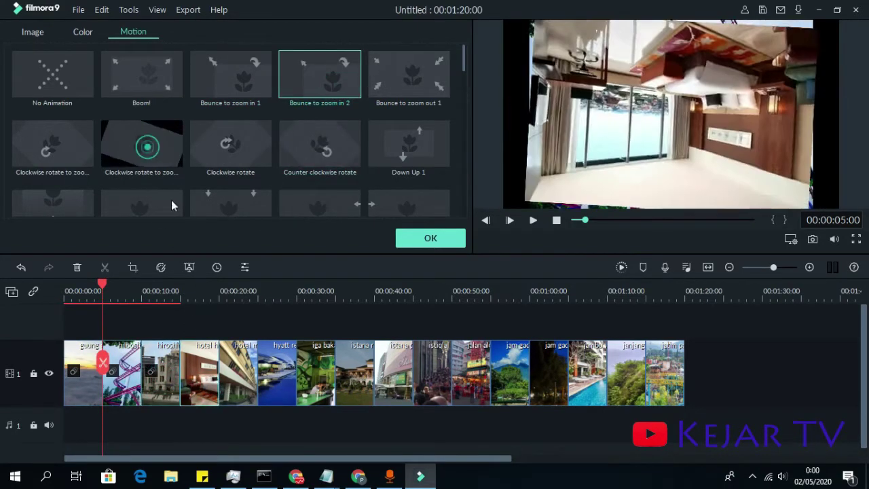
- Apply the second Clockwise rotate to zoom motion to hotel hiolton bandung, Fade Slide 4 to hotel mutiara jogja and Fade Slide 2 to hyatt regency bandung
{"action": "left_click_drag", "start_coordinate": [142, 144], "coordinate": [200, 373]}
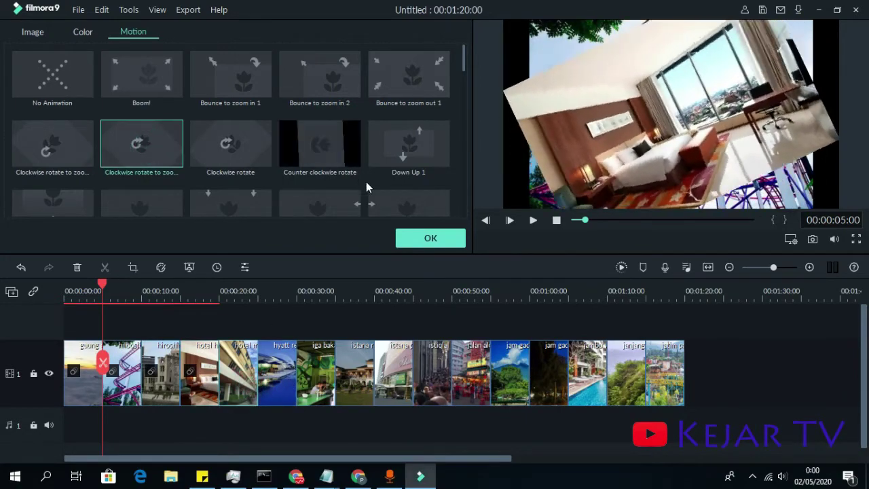
{"action": "left_click_drag", "start_coordinate": [408, 202], "coordinate": [248, 380]}
{"action": "left_click", "coordinate": [241, 204]}
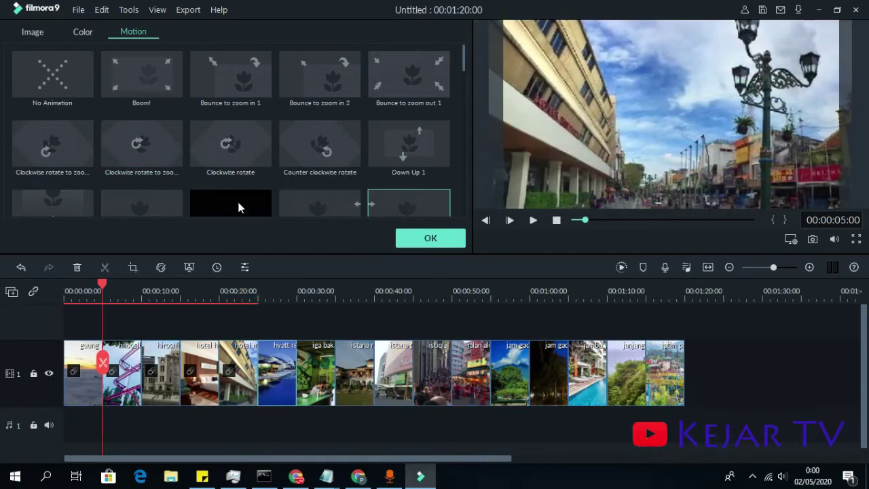
{"action": "left_click_drag", "start_coordinate": [240, 203], "coordinate": [275, 370]}
- Apply the Down Up 2 motion to the iga bakar clip, Counter clockwise rotate to istana maimun and Down Up 1 to istana plaza
{"action": "scroll", "coordinate": [73, 205], "scroll_direction": "down", "scroll_amount": 1}
{"action": "left_click_drag", "start_coordinate": [73, 204], "coordinate": [345, 375]}
{"action": "left_click_drag", "start_coordinate": [331, 123], "coordinate": [391, 362]}
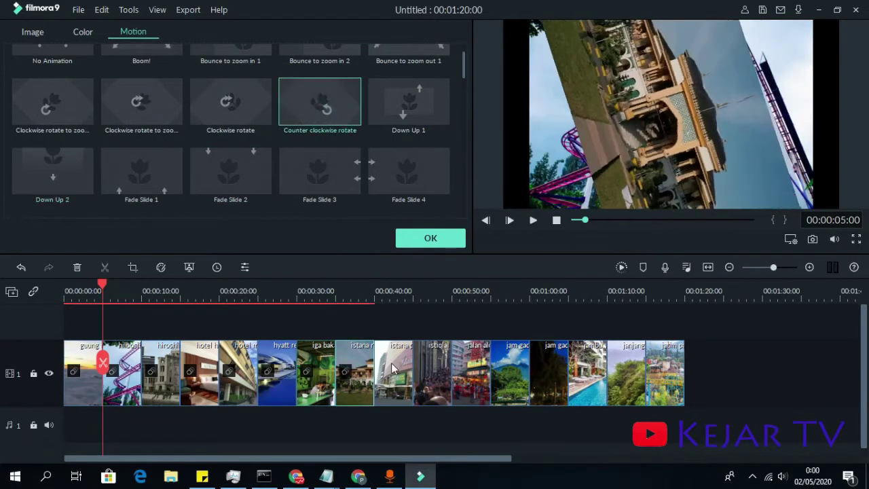
{"action": "left_click_drag", "start_coordinate": [409, 101], "coordinate": [394, 373]}
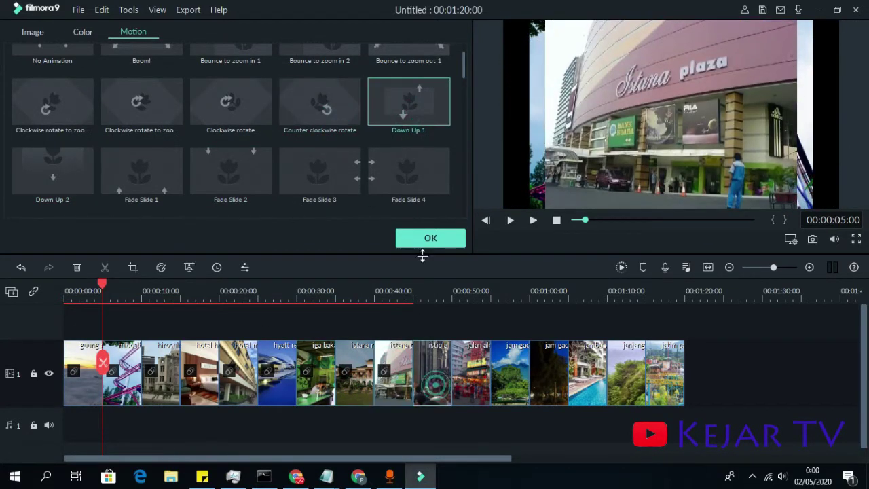
- Apply the Fade Slide 4 motion to the istiqlal street clip and Spin 3 to the jalan alor clip
{"action": "left_click", "coordinate": [412, 191]}
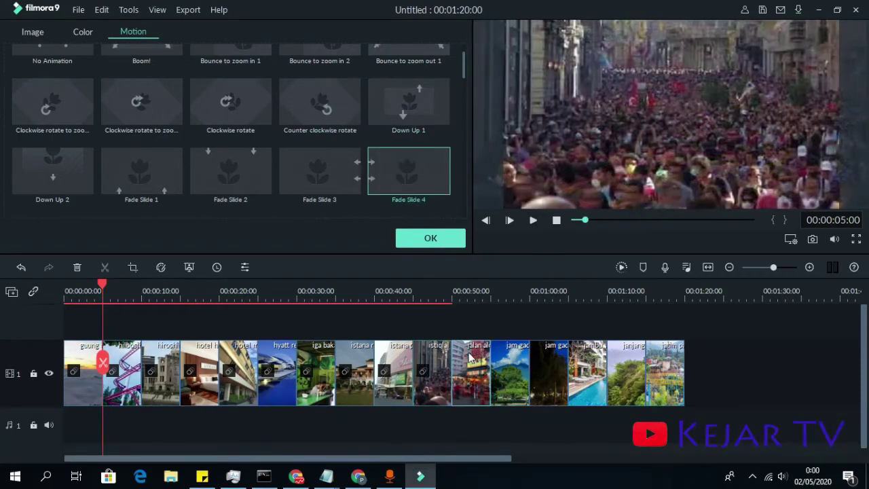
{"action": "scroll", "coordinate": [453, 224], "scroll_direction": "down", "scroll_amount": 5}
{"action": "left_click", "coordinate": [407, 178]}
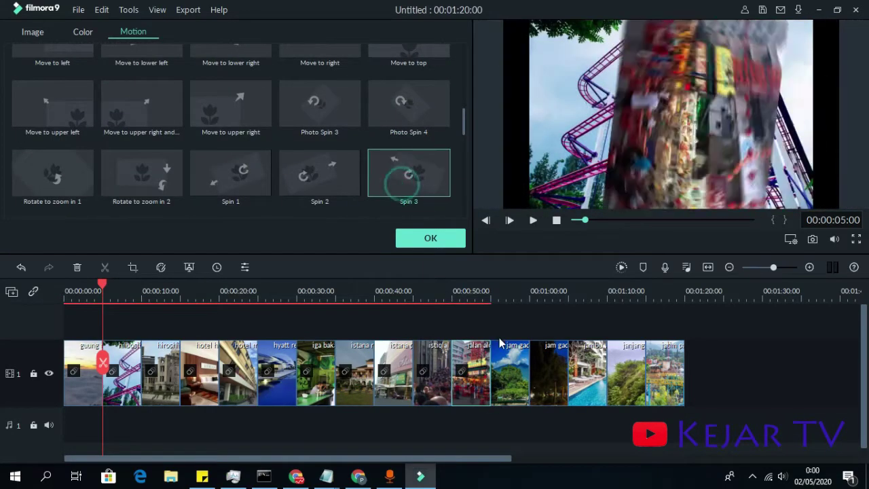
- Apply Spin 2 to the daytime jam gadang clip, Spin 1 to the night one and the "Move to upper right and..." motion to the pool clip
{"action": "left_click_drag", "start_coordinate": [355, 175], "coordinate": [516, 370]}
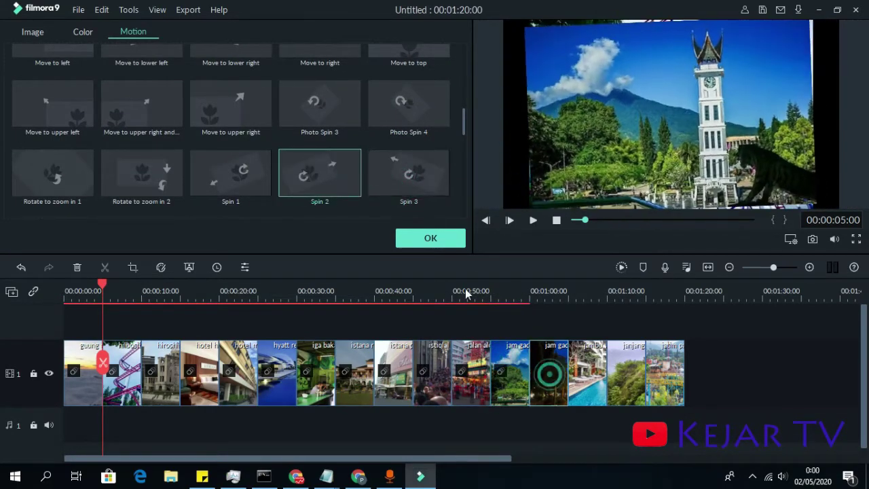
{"action": "left_click", "coordinate": [249, 172]}
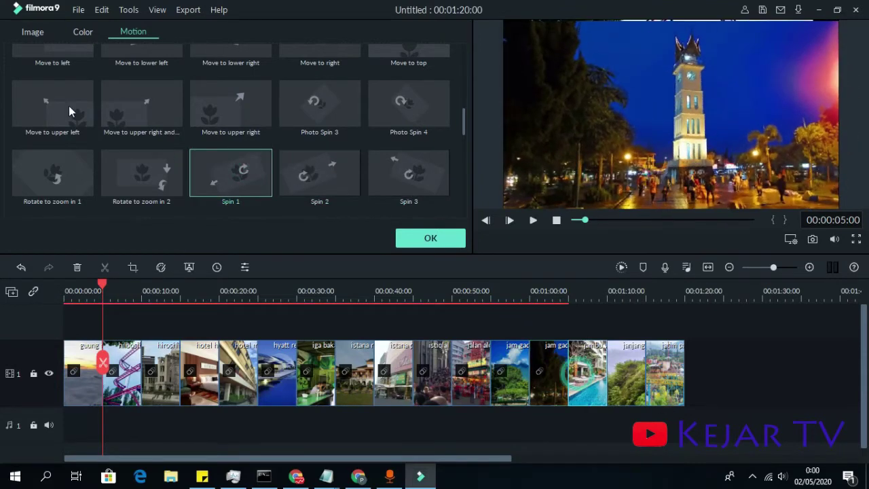
{"action": "left_click", "coordinate": [125, 107]}
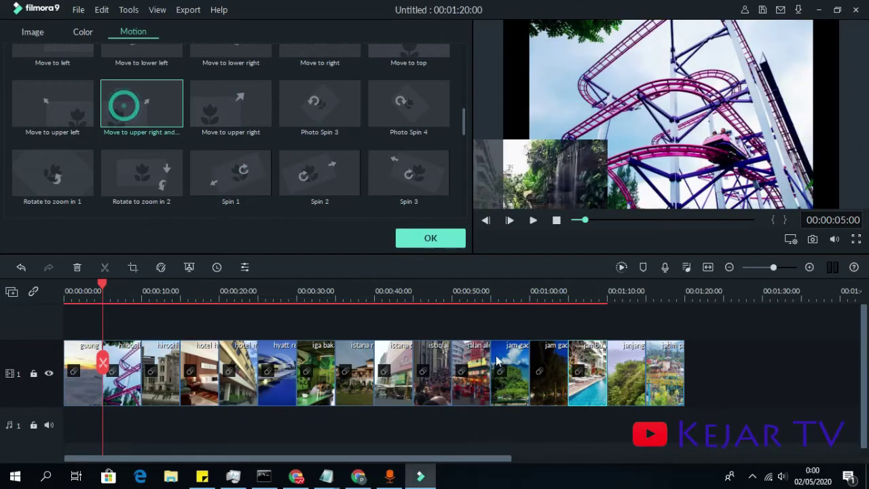
- Apply the Move to upper right motion to the janjang clip and Photo Spin 3 to the last clip, and accept the motion settings
{"action": "left_click", "coordinate": [248, 119]}
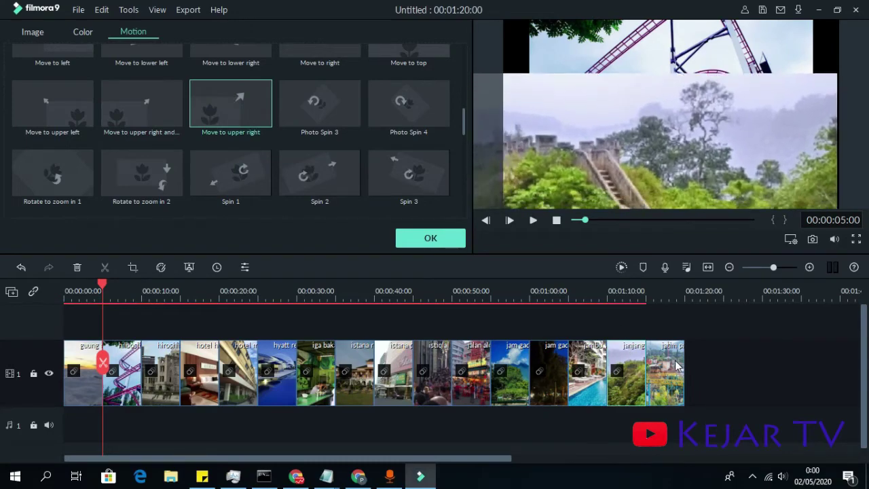
{"action": "left_click", "coordinate": [340, 88]}
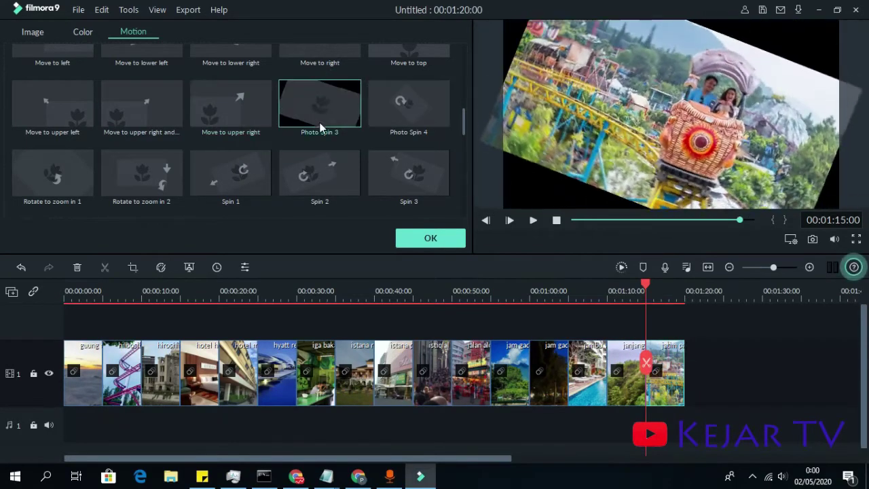
{"action": "left_click", "coordinate": [430, 237]}
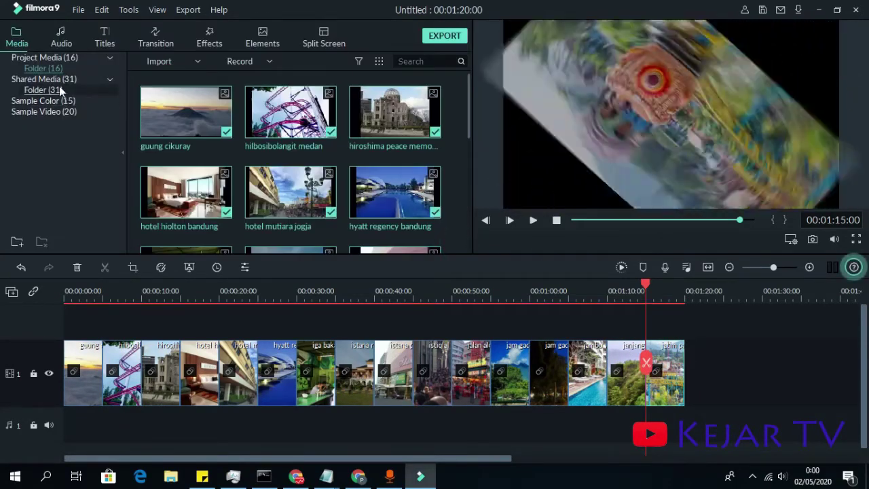
- Add the Good_Morning music from the shared media to audio track 1, starting at the beginning of the timeline
{"action": "left_click", "coordinate": [59, 80]}
{"action": "scroll", "coordinate": [334, 156], "scroll_direction": "down", "scroll_amount": 10}
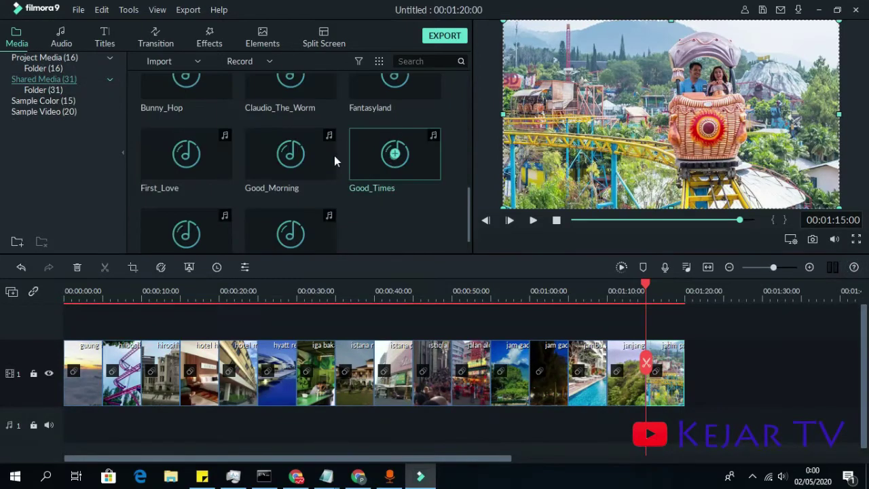
{"action": "left_click_drag", "start_coordinate": [329, 158], "coordinate": [87, 440]}
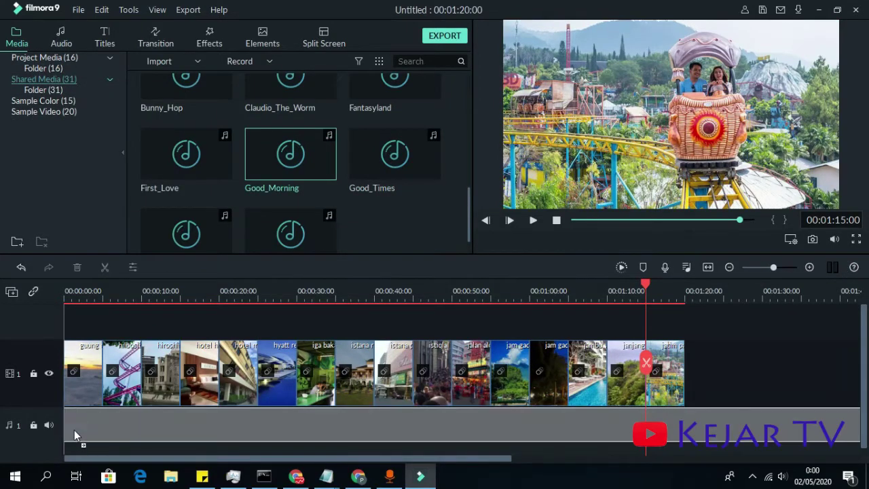
{"action": "left_click_drag", "start_coordinate": [64, 413], "coordinate": [66, 412]}
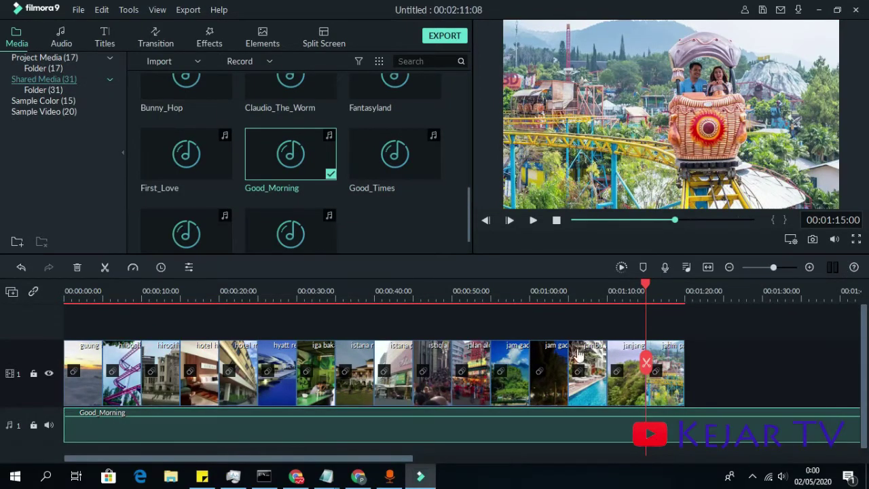
- Split the Good_Morning music at the end of the last photo clip and delete the excess part
{"action": "left_click", "coordinate": [684, 290]}
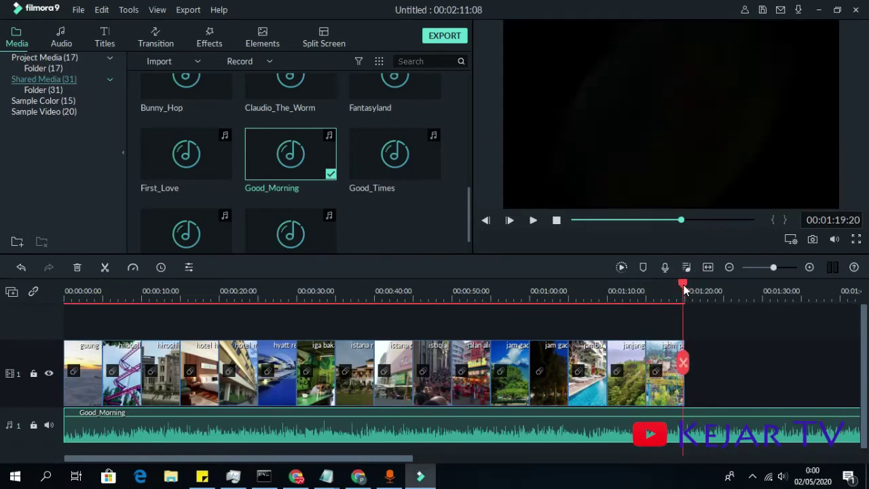
{"action": "left_click_drag", "start_coordinate": [685, 291], "coordinate": [686, 291]}
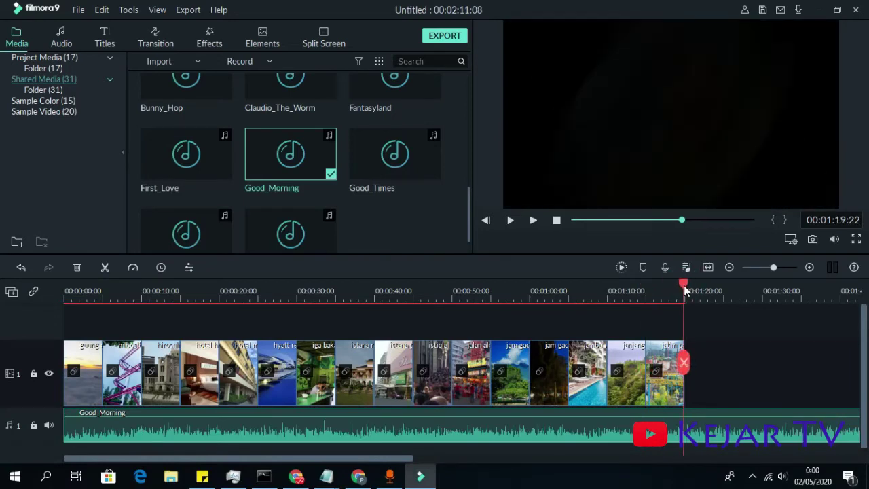
{"action": "left_click", "coordinate": [686, 363]}
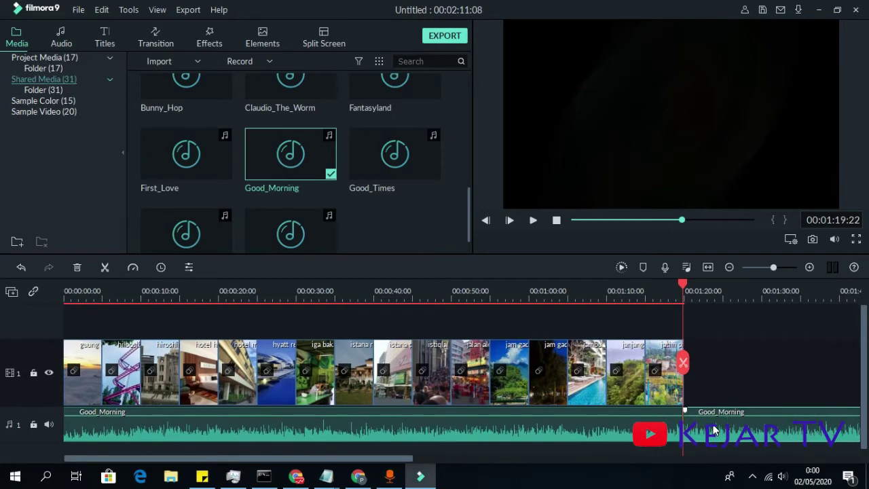
{"action": "right_click", "coordinate": [711, 429]}
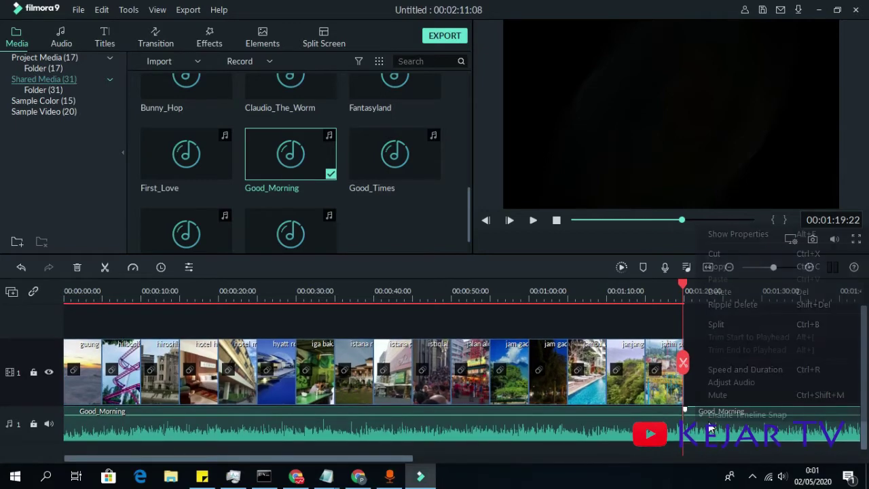
{"action": "left_click", "coordinate": [742, 292]}
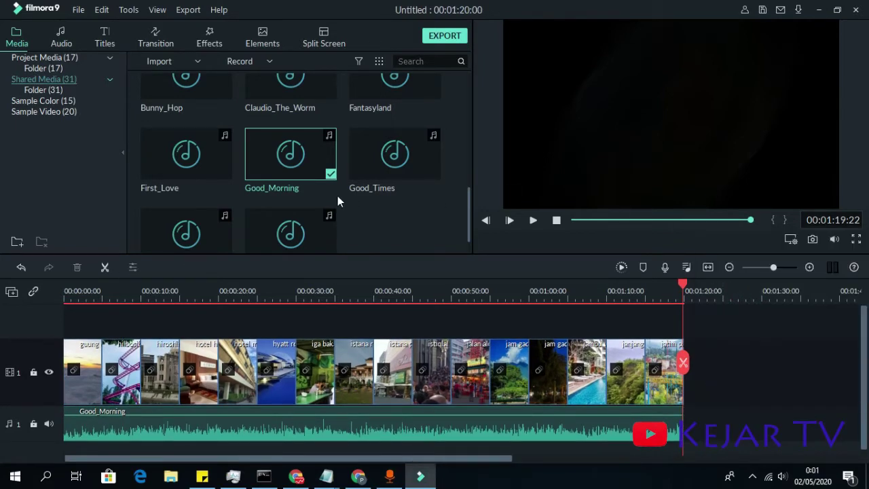
- Play the opening of the slideshow to check the photo motions with the music
{"action": "left_click", "coordinate": [88, 292]}
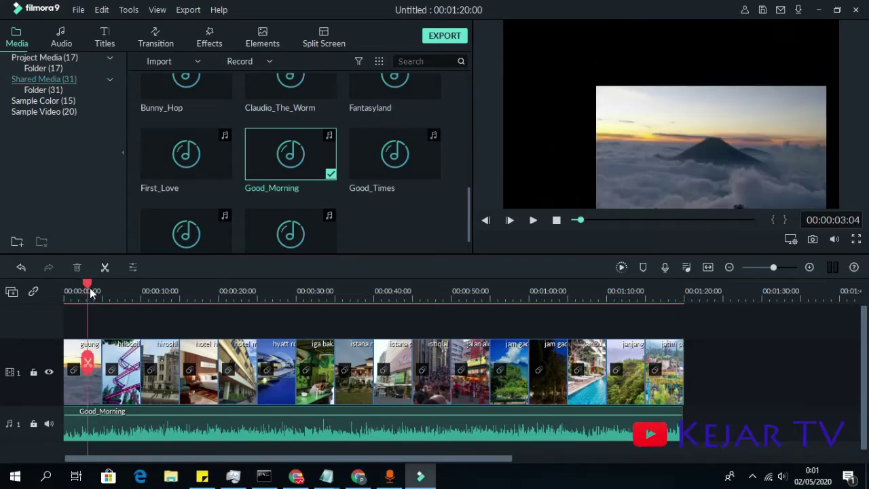
{"action": "key", "text": "space"}
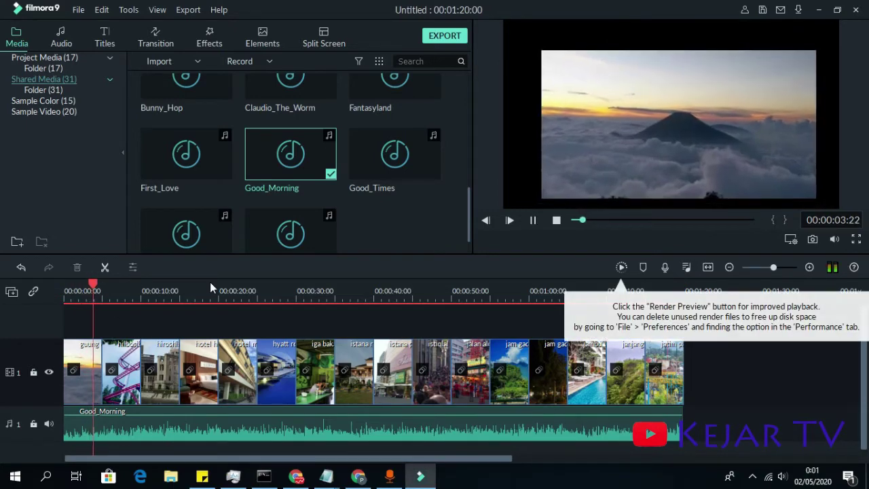
{"action": "key", "text": "space"}
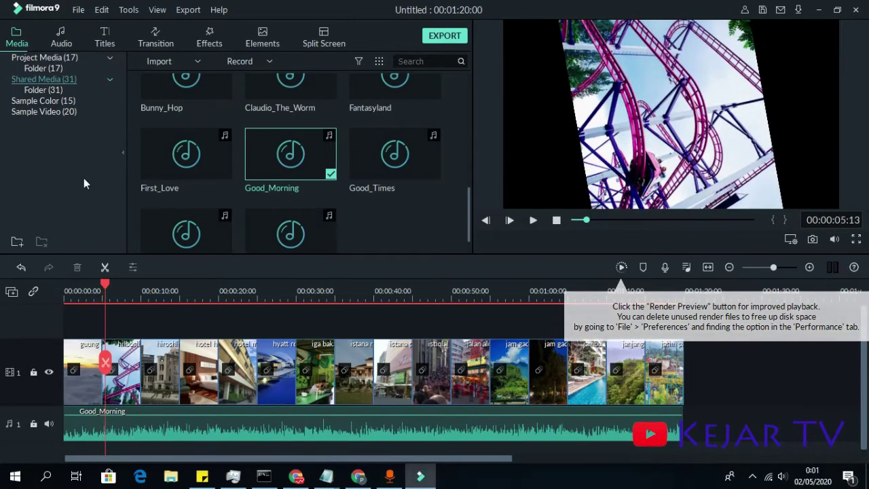
- Add Ripple & Dissolve transitions to the first four cuts, in order: Dispersion Blur, Flyeye, Kaleidoscope and Evaporate 2
{"action": "left_click", "coordinate": [59, 58]}
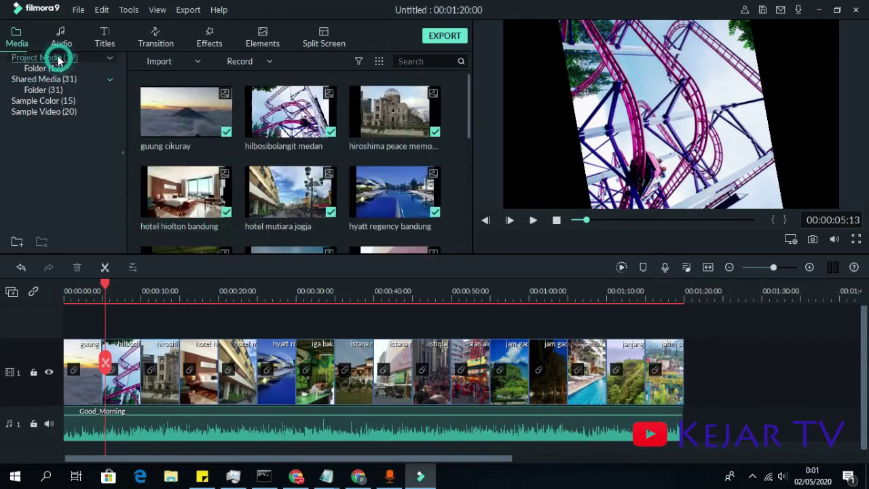
{"action": "left_click", "coordinate": [165, 37]}
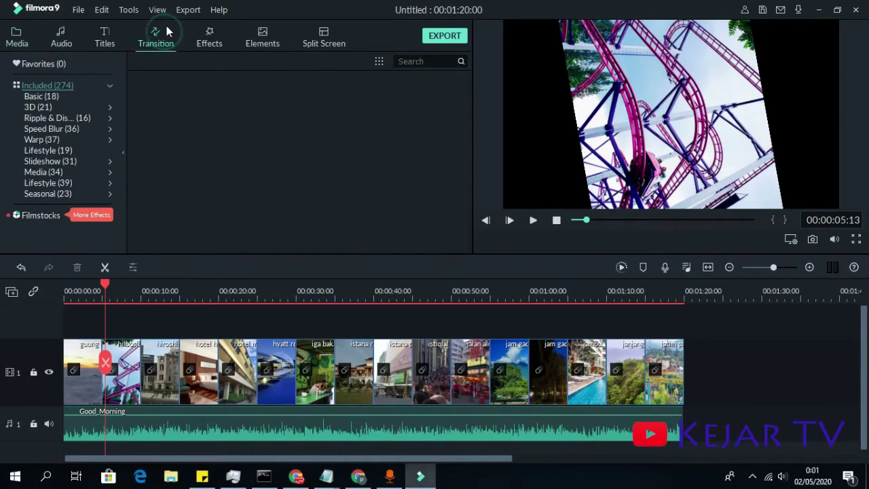
{"action": "left_click", "coordinate": [53, 117]}
{"action": "left_click_drag", "start_coordinate": [310, 116], "coordinate": [106, 397]}
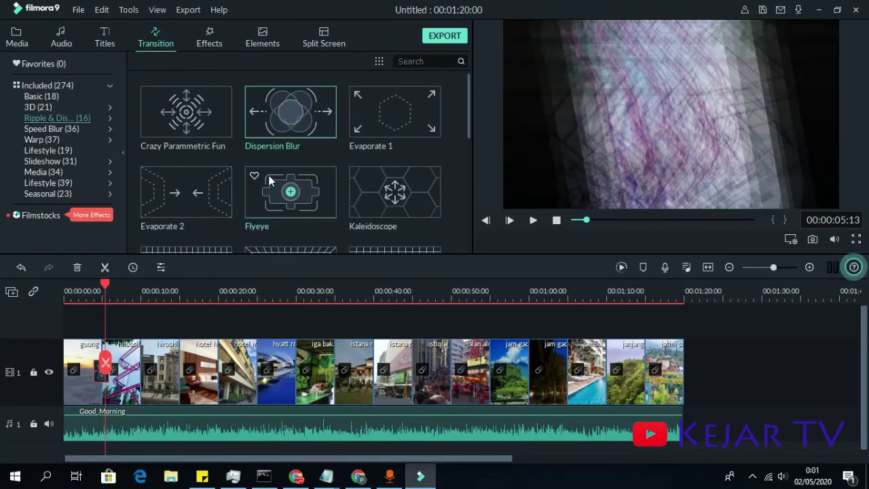
{"action": "left_click_drag", "start_coordinate": [299, 191], "coordinate": [140, 376]}
{"action": "mouse_move", "coordinate": [417, 197]}
{"action": "left_mouse_down"}
{"action": "mouse_move", "coordinate": [282, 364]}
{"action": "mouse_move", "coordinate": [195, 370]}
{"action": "left_mouse_up"}
{"action": "mouse_move", "coordinate": [187, 192]}
{"action": "left_mouse_down"}
{"action": "mouse_move", "coordinate": [197, 194]}
{"action": "mouse_move", "coordinate": [214, 370]}
{"action": "left_mouse_up"}
- Add two more Ripple & Dissolve transitions, one at the start and one at the end of the hyatt regency clip
{"action": "scroll", "coordinate": [340, 194], "scroll_direction": "down", "scroll_amount": 3}
{"action": "left_click_drag", "start_coordinate": [322, 187], "coordinate": [248, 371]}
{"action": "mouse_move", "coordinate": [401, 95]}
{"action": "left_mouse_down"}
{"action": "mouse_move", "coordinate": [381, 323]}
{"action": "mouse_move", "coordinate": [343, 374]}
{"action": "mouse_move", "coordinate": [297, 378]}
{"action": "left_mouse_up"}
- Add the Undulating transition after the iga bakar clip, Swirl between the two istana clips and Wind before the istiqlal clip
{"action": "scroll", "coordinate": [354, 213], "scroll_direction": "down", "scroll_amount": 2}
{"action": "left_click_drag", "start_coordinate": [312, 133], "coordinate": [335, 373]}
{"action": "mouse_move", "coordinate": [197, 114]}
{"action": "left_mouse_down"}
{"action": "mouse_move", "coordinate": [403, 366]}
{"action": "mouse_move", "coordinate": [373, 372]}
{"action": "left_mouse_up"}
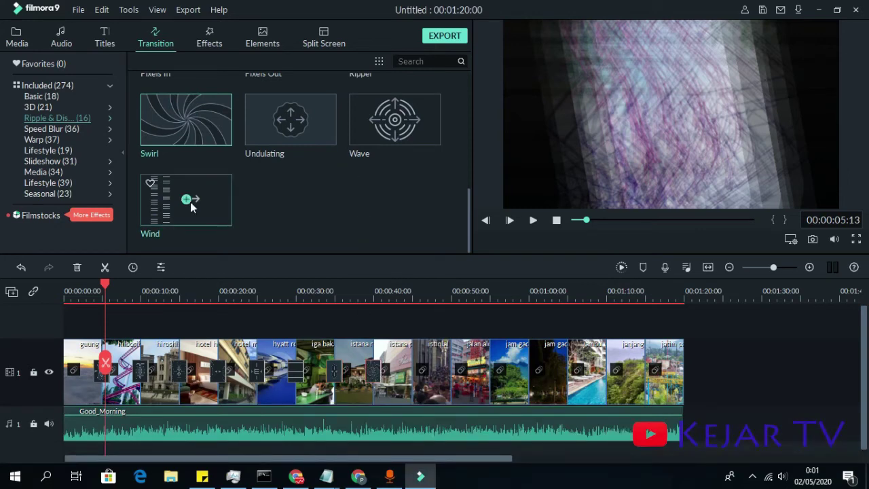
{"action": "left_click_drag", "start_coordinate": [218, 202], "coordinate": [447, 391]}
{"action": "left_click_drag", "start_coordinate": [419, 389], "coordinate": [419, 388]}
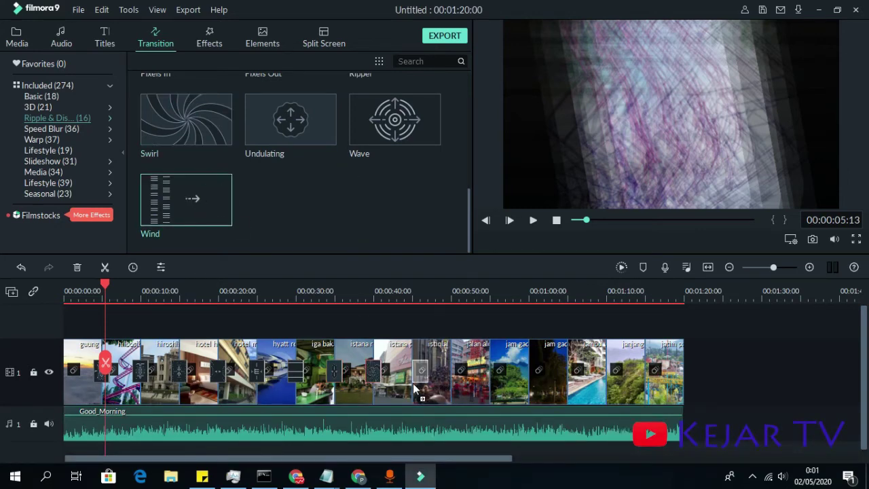
- Add the Flyeye transition at both ends of the jalan alor clip and Kaleidoscope between the two jam gadang clips
{"action": "scroll", "coordinate": [332, 135], "scroll_direction": "up", "scroll_amount": 5}
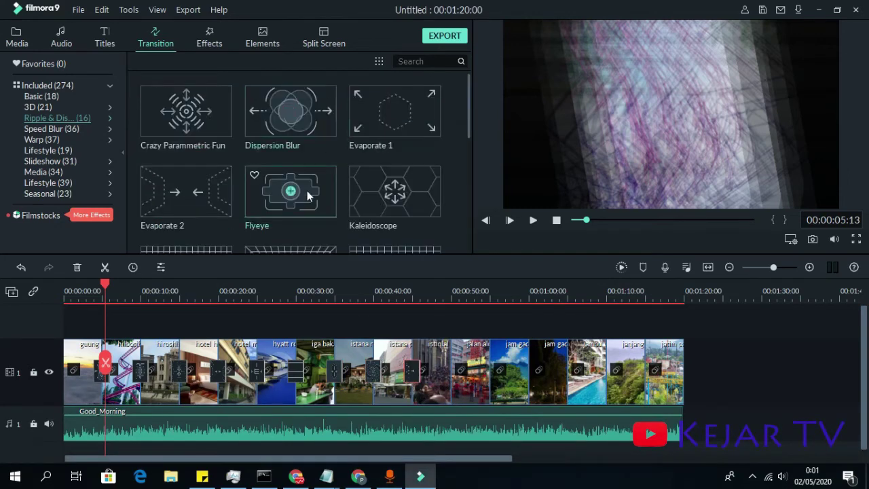
{"action": "left_click_drag", "start_coordinate": [298, 193], "coordinate": [452, 371]}
{"action": "left_click_drag", "start_coordinate": [420, 212], "coordinate": [526, 377]}
{"action": "left_click_drag", "start_coordinate": [288, 178], "coordinate": [487, 370]}
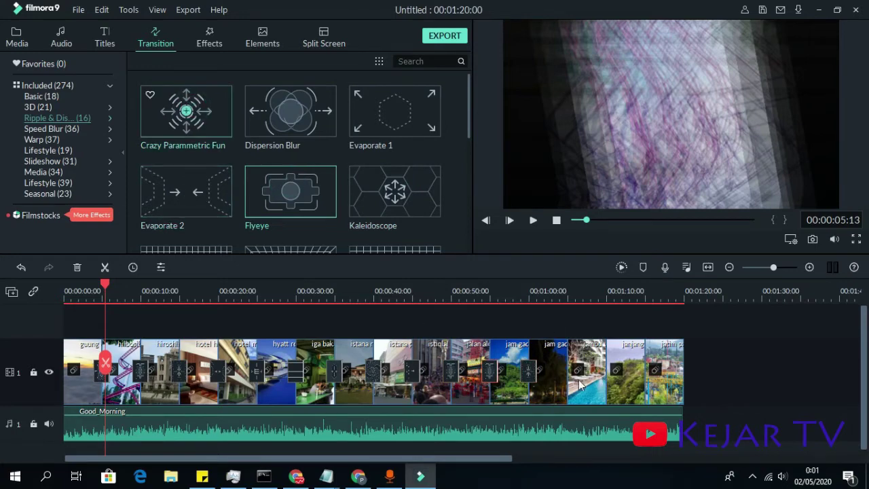
- Add Dispersion Blur before the pool clip, Evaporate 1 between the pool and janjang clips, and Dispersion Blur before the last clip
{"action": "left_click_drag", "start_coordinate": [307, 128], "coordinate": [567, 382]}
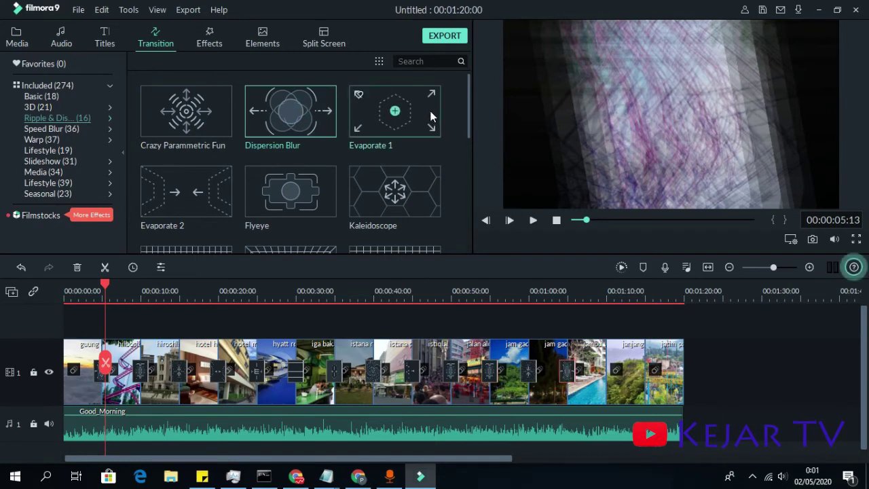
{"action": "left_click_drag", "start_coordinate": [429, 110], "coordinate": [609, 375]}
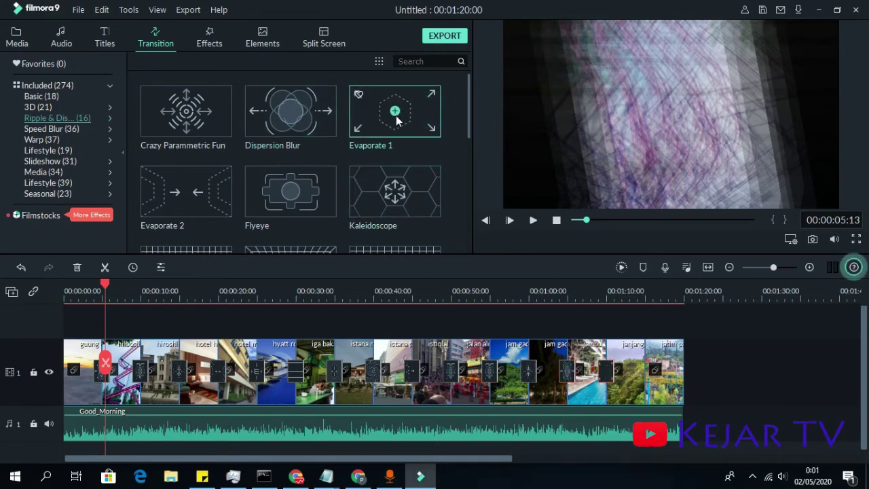
{"action": "left_click_drag", "start_coordinate": [310, 120], "coordinate": [646, 372]}
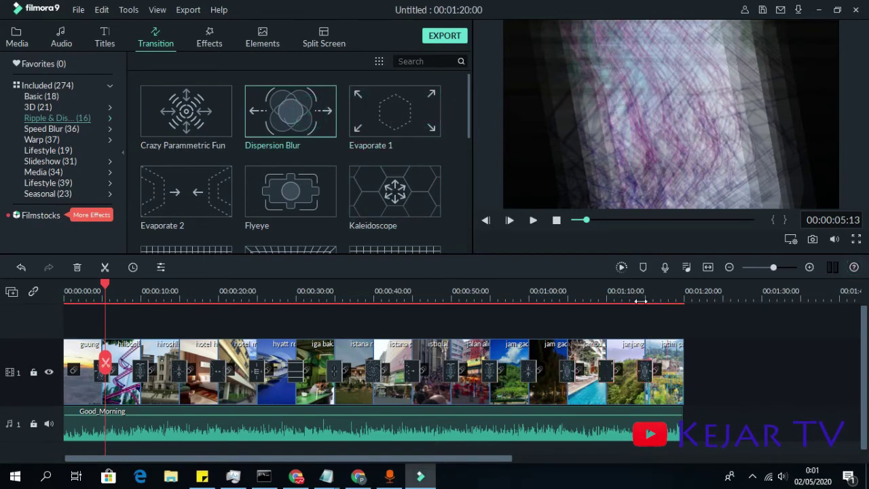
- Save the project under the file name sdfsdf
{"action": "left_click", "coordinate": [762, 9]}
{"action": "type", "text": "sdfsdf"}
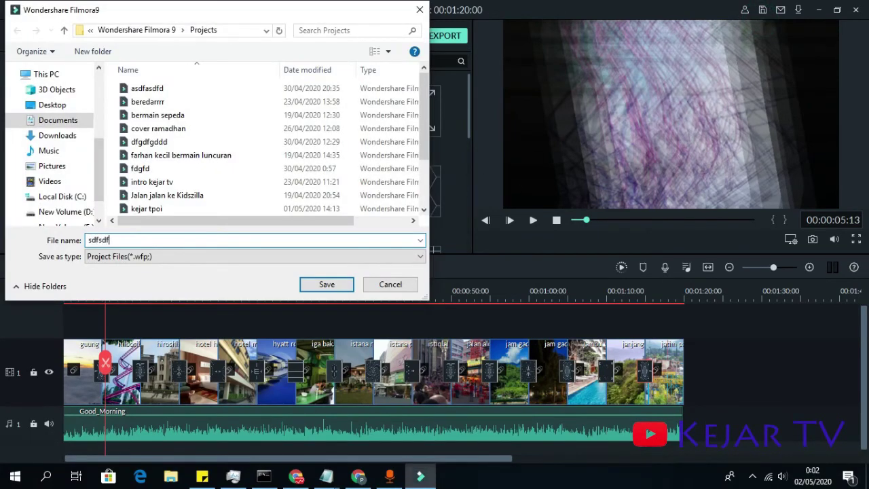
{"action": "key", "text": "Return"}
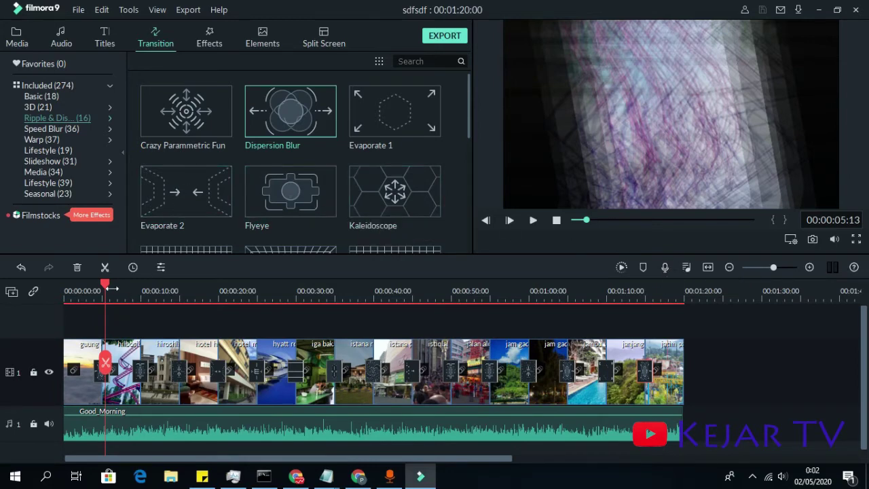
- Play the slideshow from the beginning to review the transitions, and pause it partway through
{"action": "left_click", "coordinate": [64, 294]}
{"action": "key", "text": "space"}
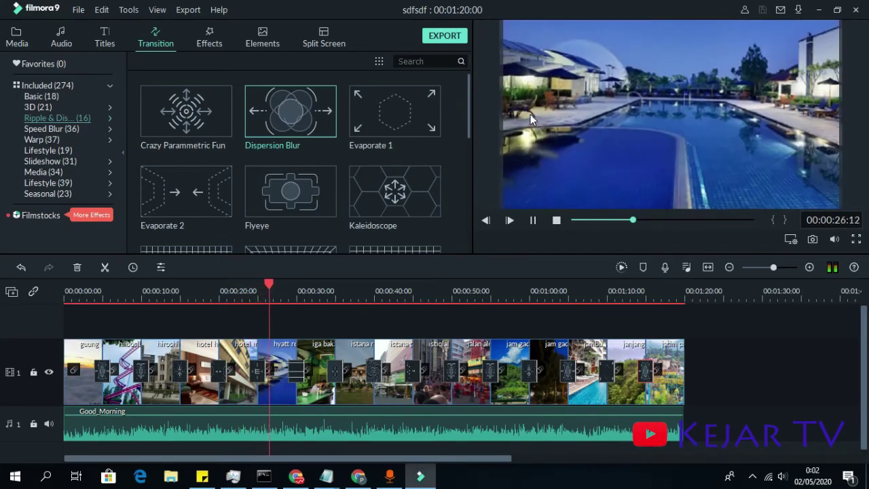
{"action": "left_click", "coordinate": [642, 62]}
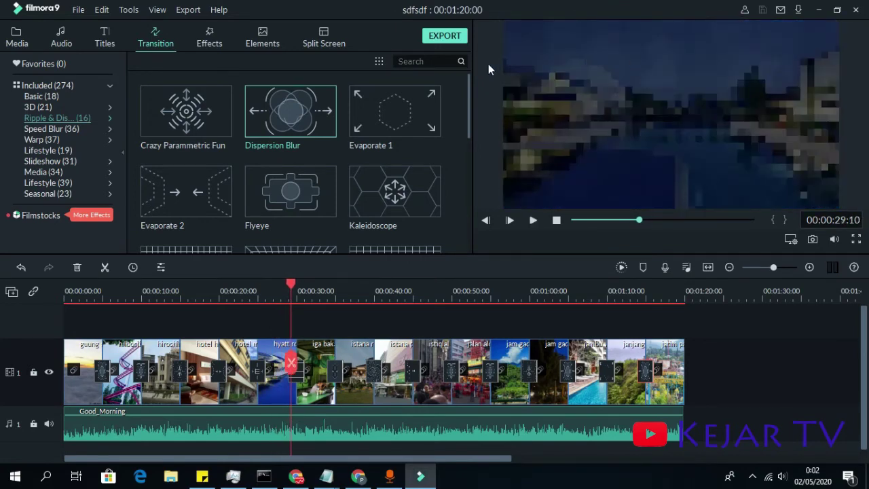
- Set the quality of the local MP4 export to Best, keeping 1920x1080 and 25 fps, and accept the settings
{"action": "left_click", "coordinate": [445, 36]}
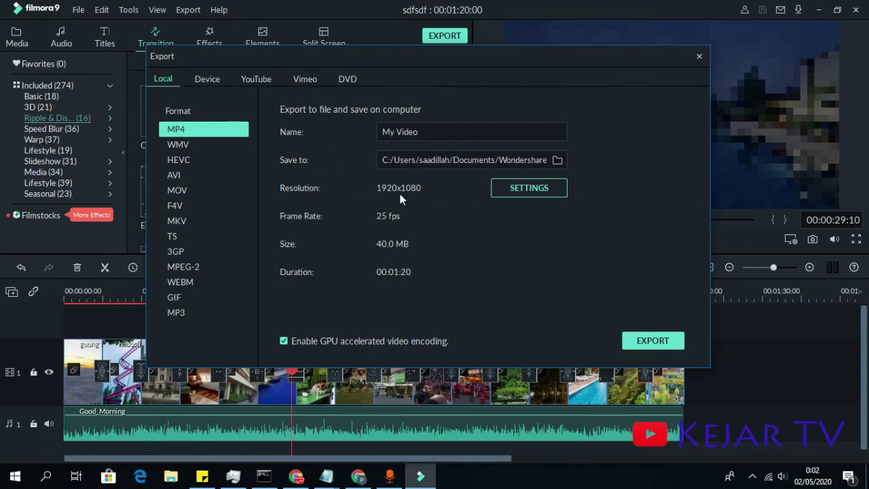
{"action": "left_click", "coordinate": [527, 188]}
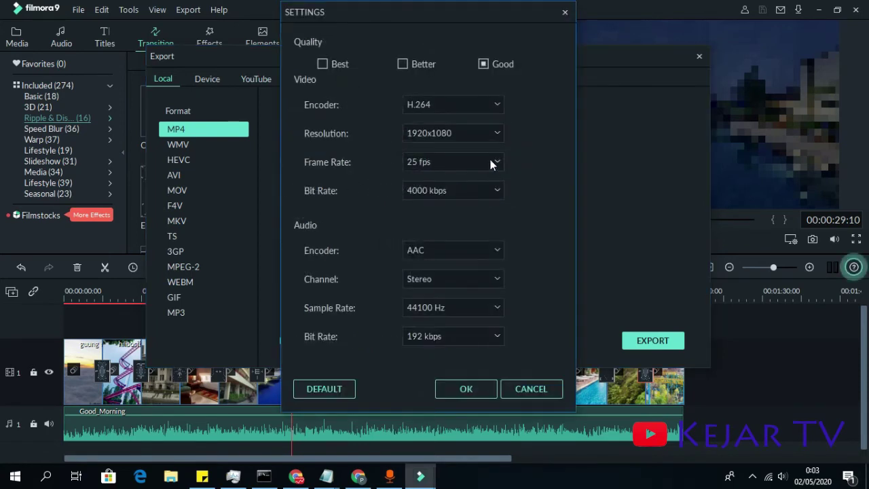
{"action": "left_click", "coordinate": [488, 135]}
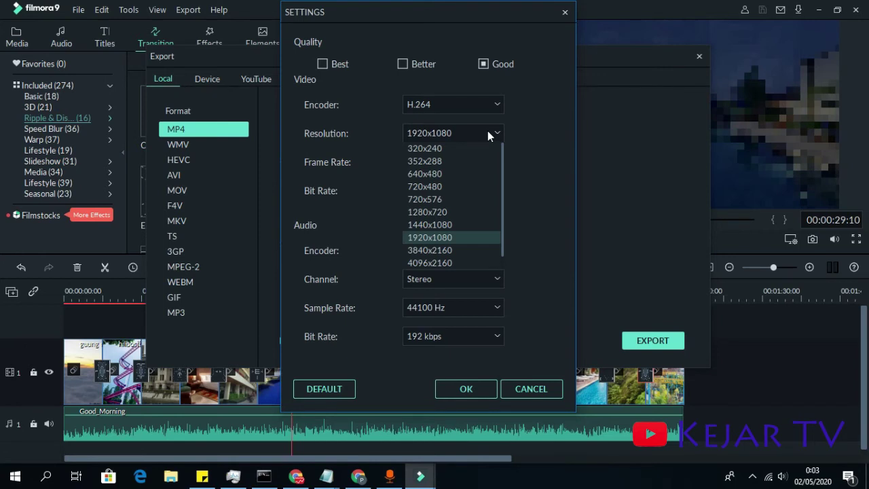
{"action": "left_click", "coordinate": [556, 22]}
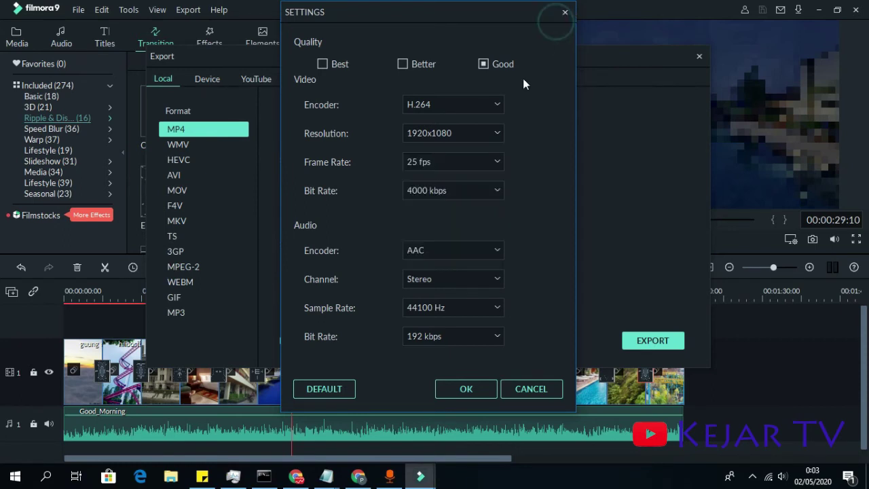
{"action": "left_click", "coordinate": [496, 163]}
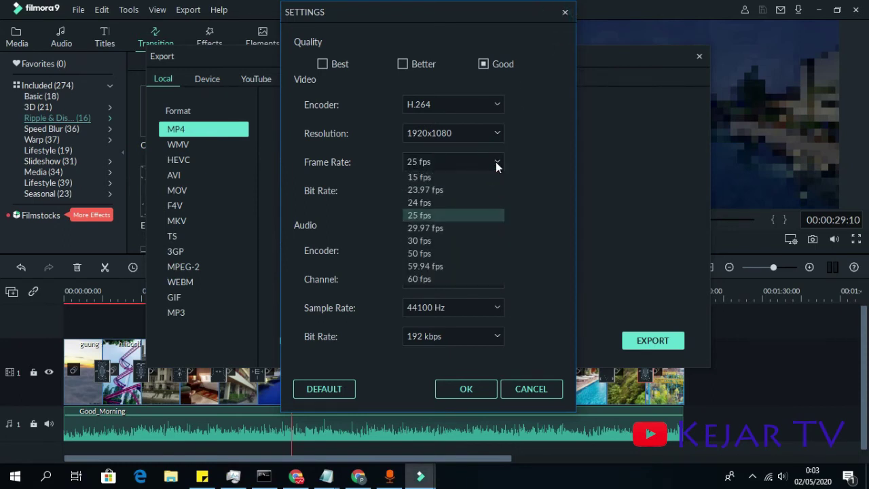
{"action": "left_click", "coordinate": [544, 128]}
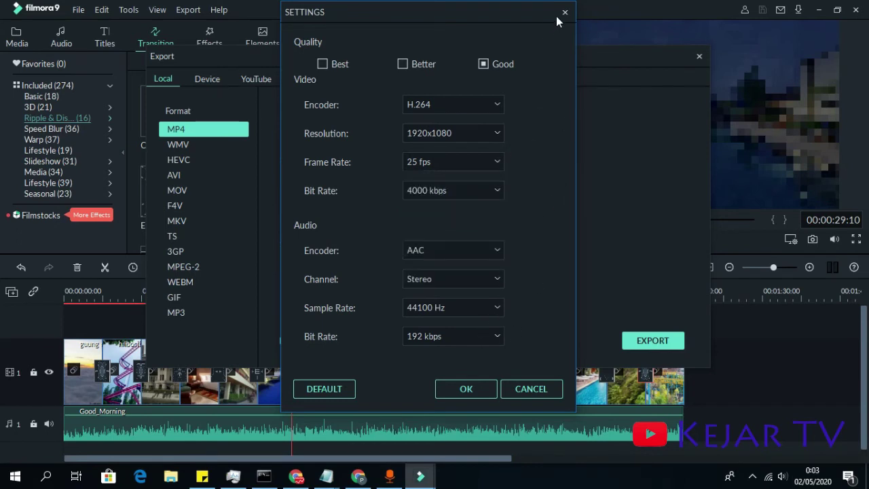
{"action": "left_click", "coordinate": [404, 63]}
{"action": "left_click", "coordinate": [323, 64]}
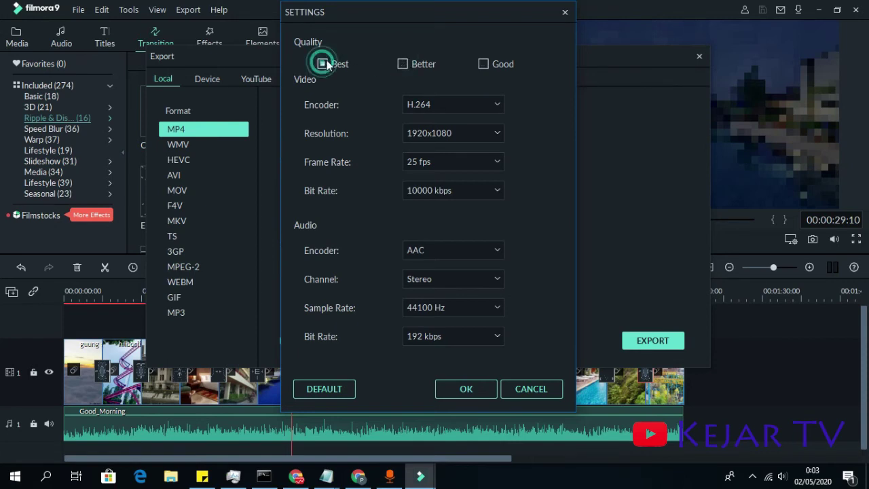
{"action": "left_click", "coordinate": [476, 389]}
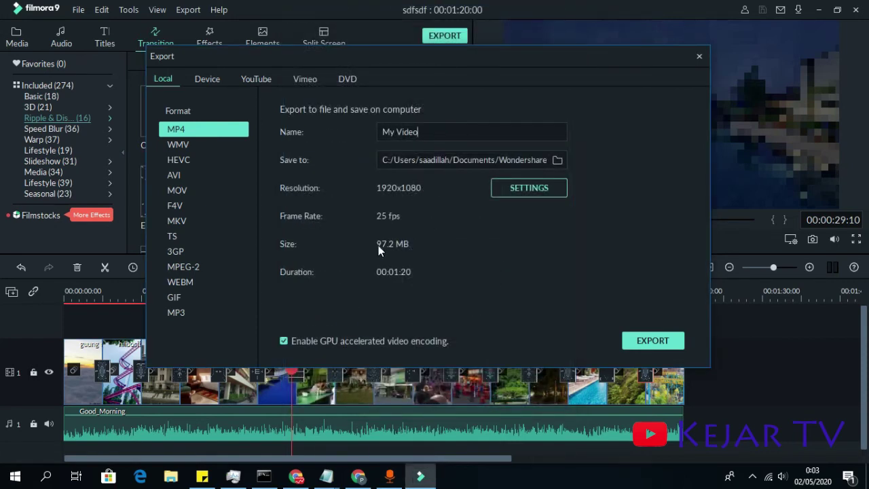